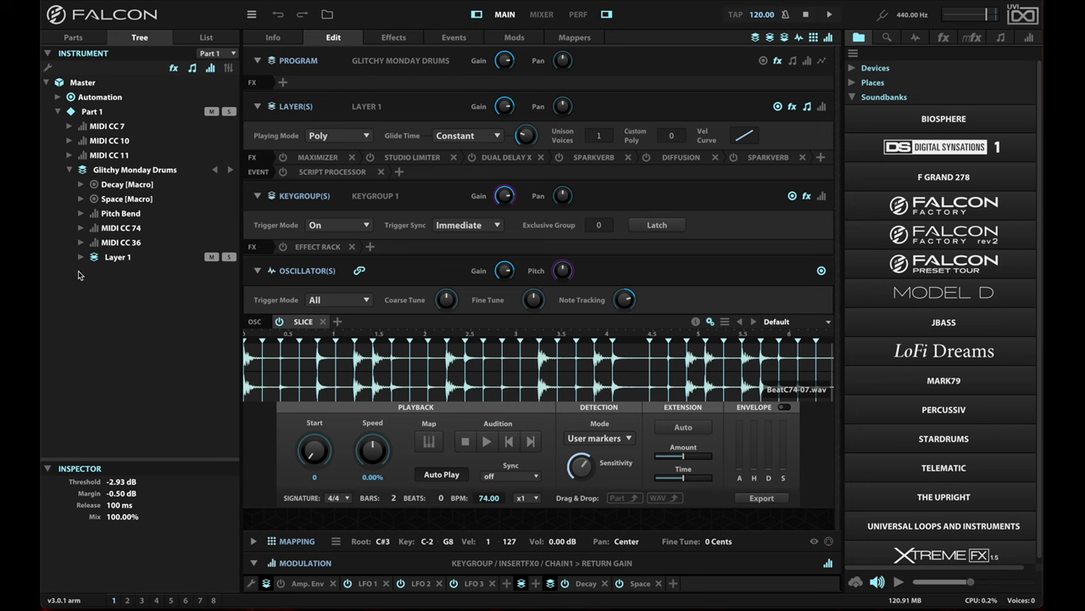
Expand Layer 1 to list its Script Processor, six effects and Keygroup 1.
{"action": "left_click", "coordinate": [81, 258]}
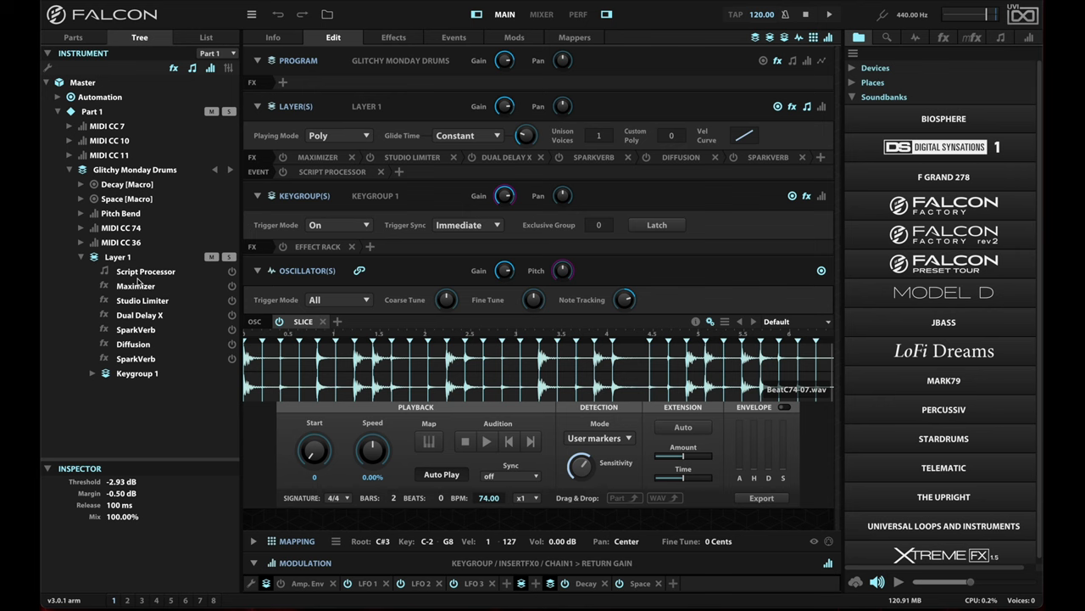
Show Layer 1's Slice Remixer.lua script with its play, slice, vel, repeat, pitch and pan lanes.
{"action": "left_click", "coordinate": [328, 172]}
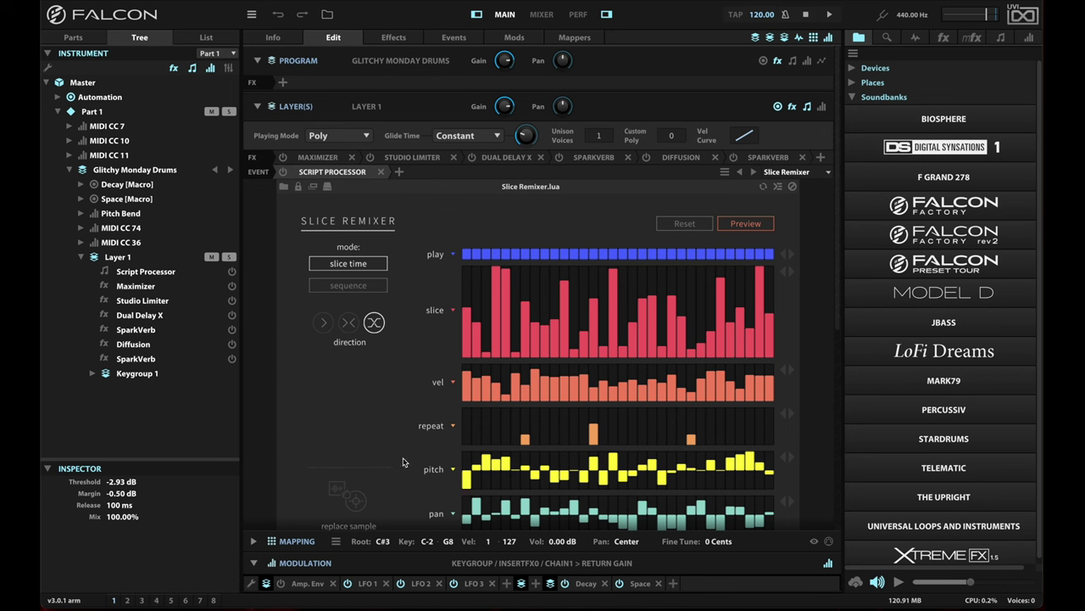
{"action": "scroll", "coordinate": [402, 463], "scroll_direction": "down", "scroll_amount": 1}
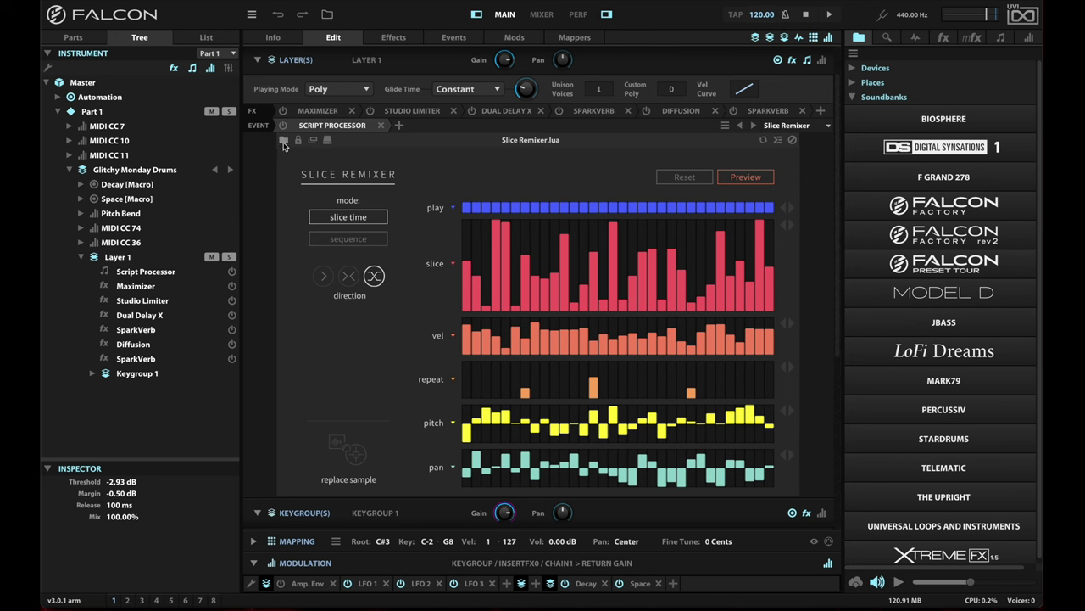
Power on the Slice Remixer script processor, running in slice time mode.
{"action": "left_click", "coordinate": [284, 126]}
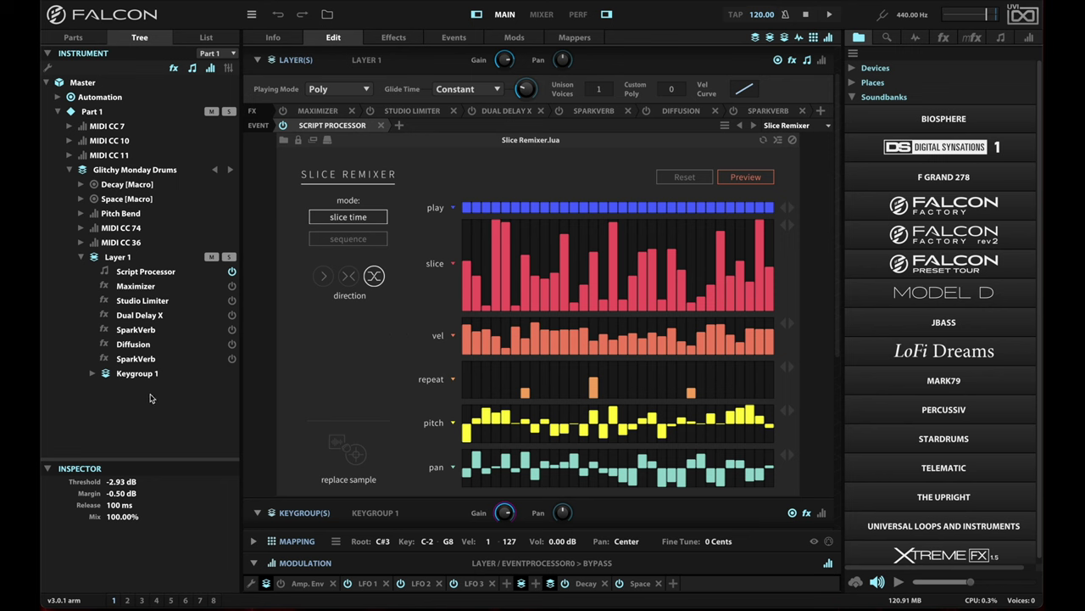
Expand Keygroup 1, the Effect Rack and its Ladder chain to show the distortion modules.
{"action": "left_click", "coordinate": [91, 374]}
{"action": "scroll", "coordinate": [91, 376], "scroll_direction": "down", "scroll_amount": 1}
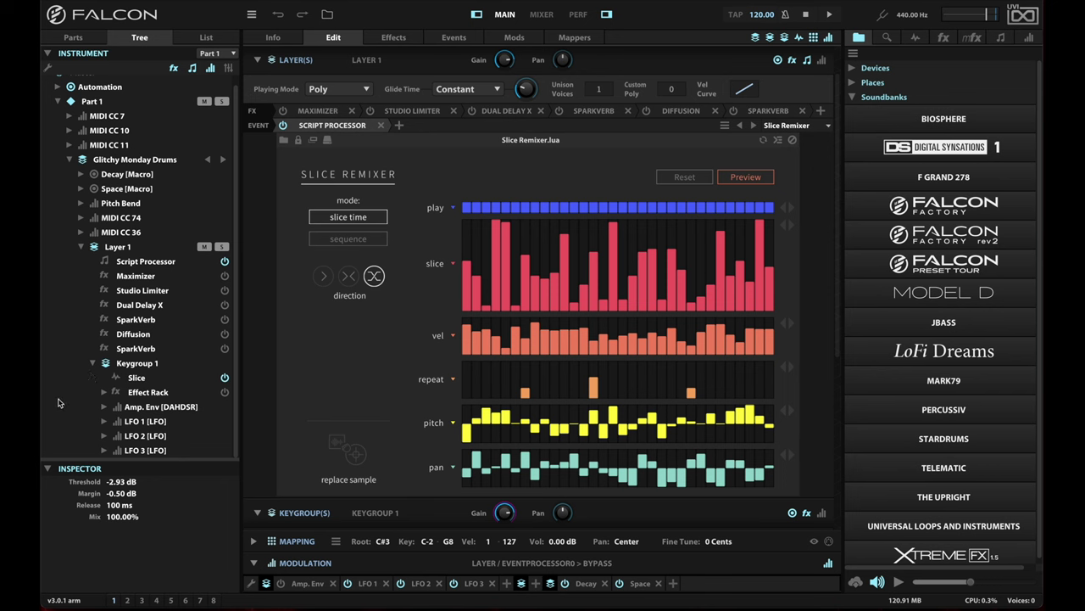
{"action": "left_click", "coordinate": [104, 393]}
{"action": "scroll", "coordinate": [107, 395], "scroll_direction": "down", "scroll_amount": 2}
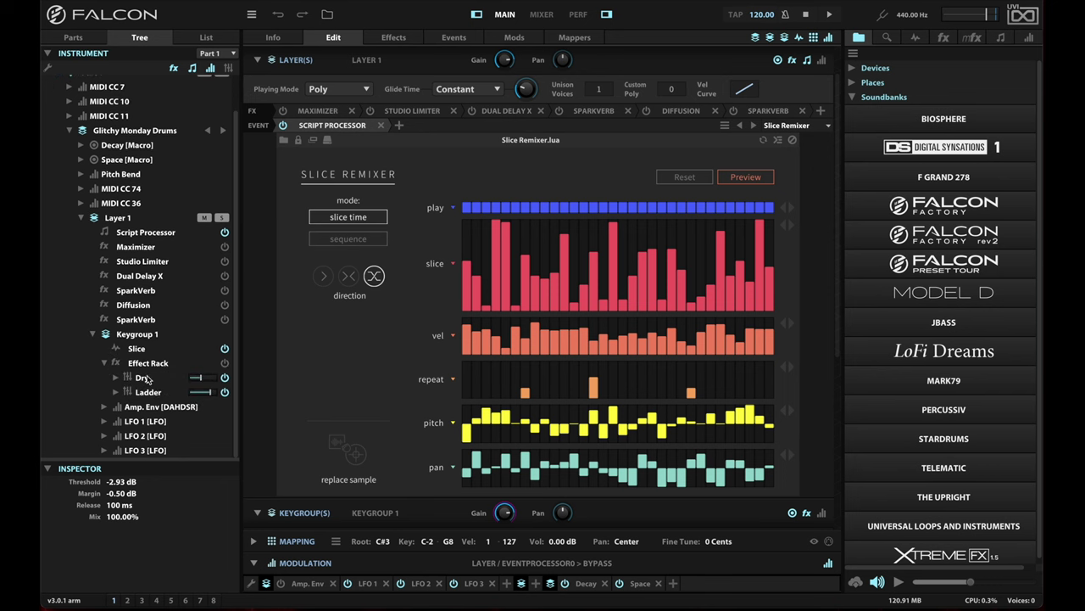
{"action": "mouse_move", "coordinate": [201, 378]}
{"action": "left_click", "coordinate": [116, 392]}
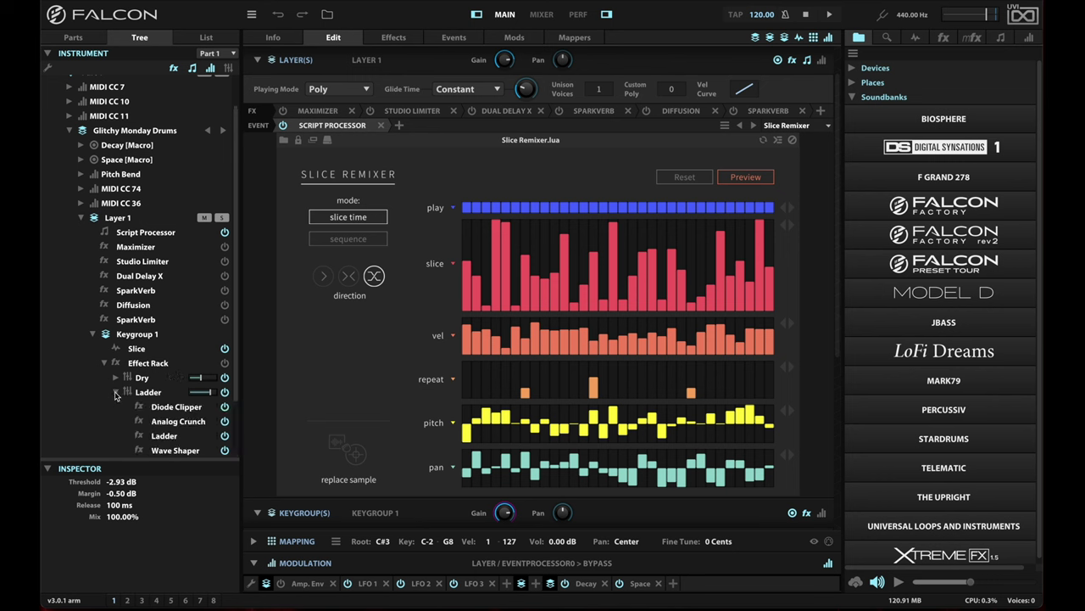
{"action": "left_click", "coordinate": [147, 393]}
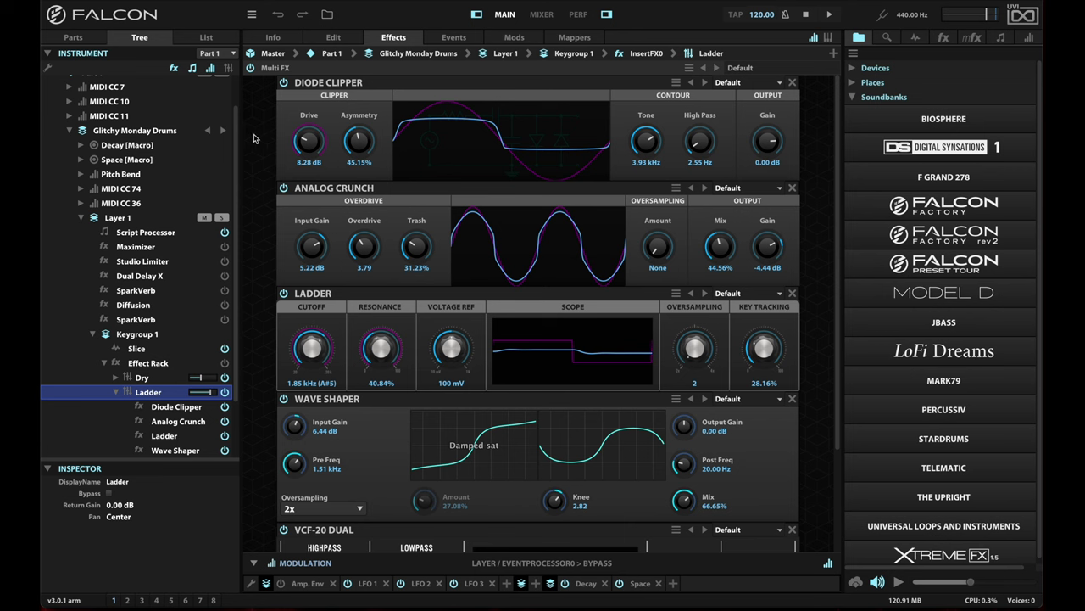
{"action": "scroll", "coordinate": [263, 247], "scroll_direction": "down", "scroll_amount": 3}
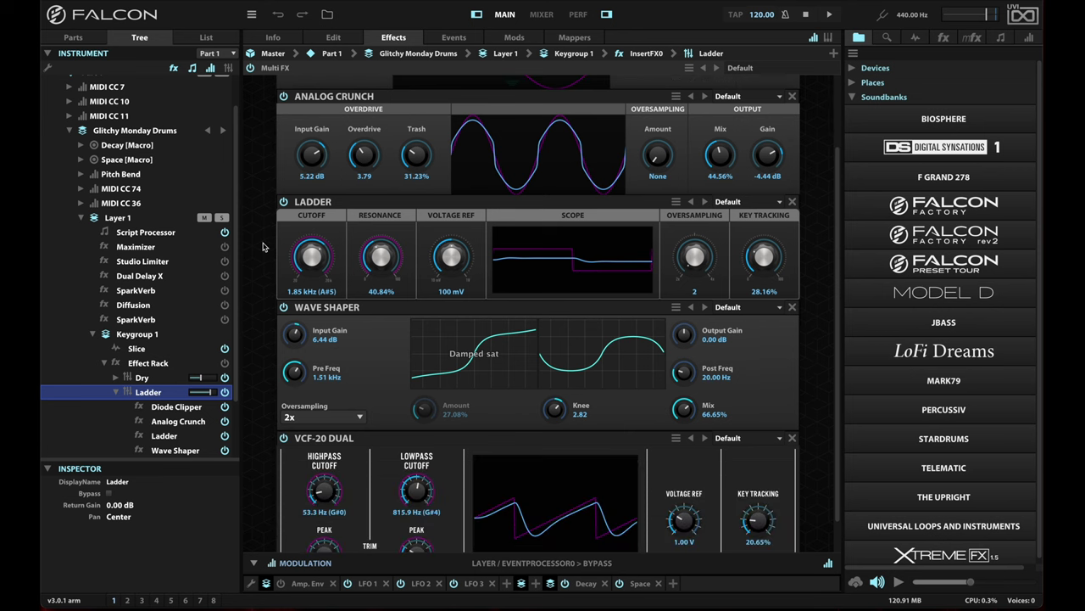
{"action": "scroll", "coordinate": [263, 222], "scroll_direction": "up", "scroll_amount": 3}
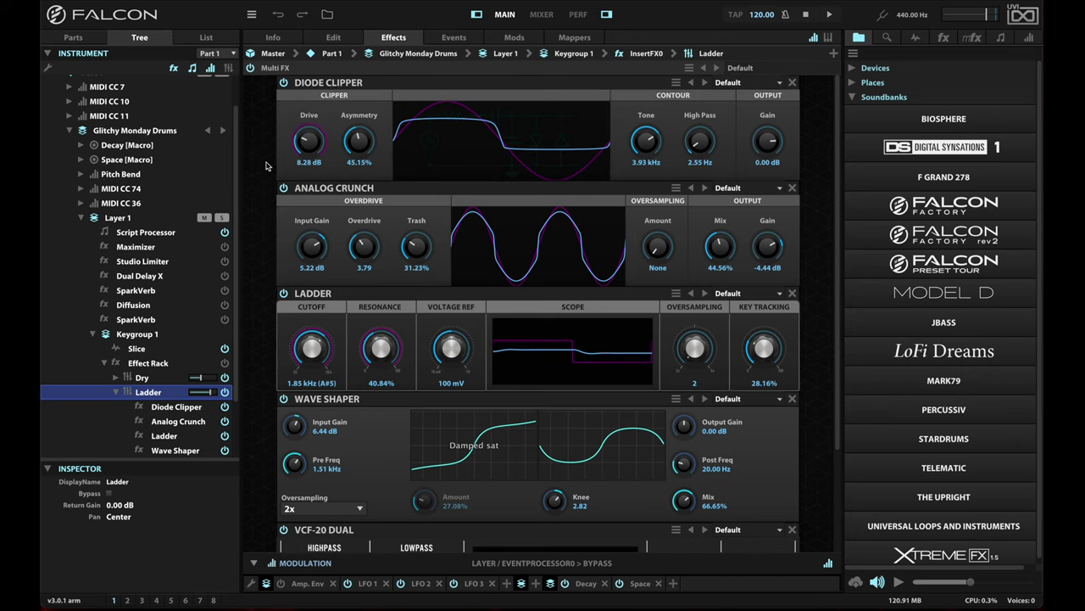
{"action": "scroll", "coordinate": [273, 300], "scroll_direction": "down", "scroll_amount": 3}
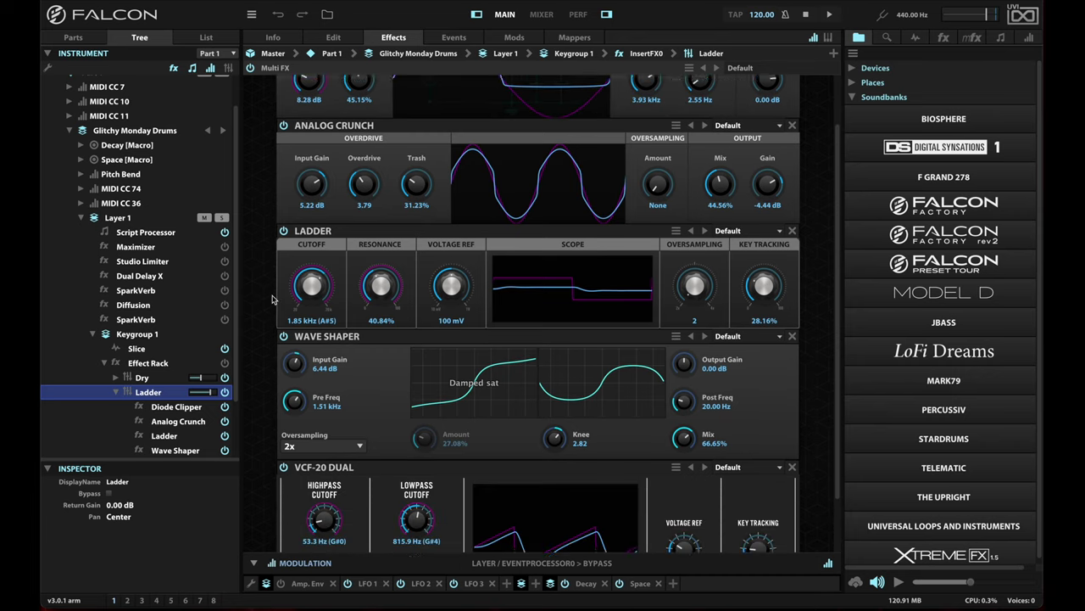
{"action": "scroll", "coordinate": [273, 299], "scroll_direction": "down", "scroll_amount": 2}
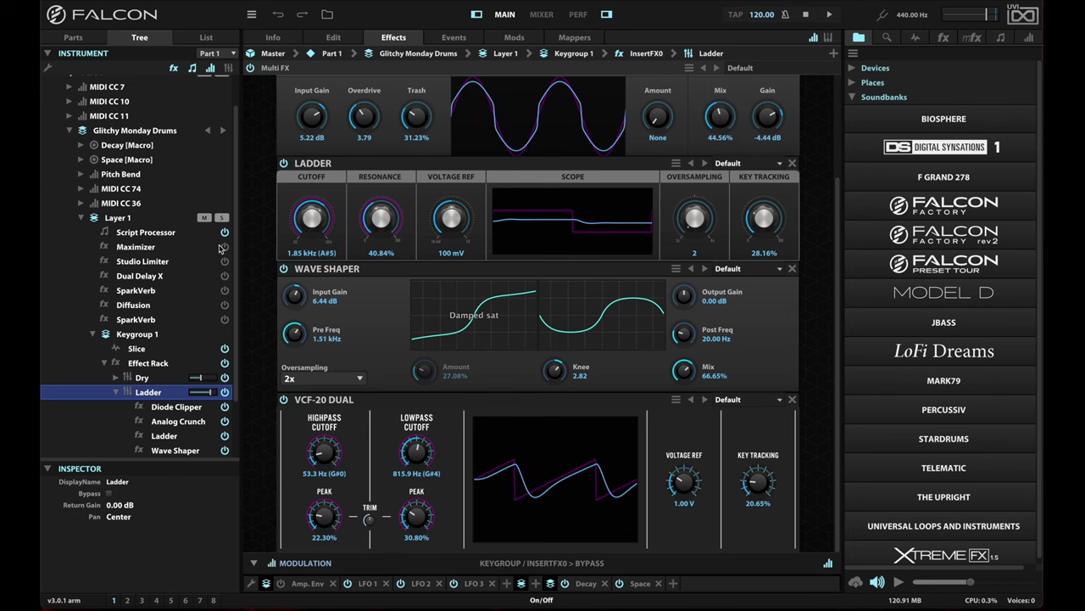
Return to the layer editor and switch on Studio Limiter and Dual Delay X.
{"action": "left_click", "coordinate": [333, 37]}
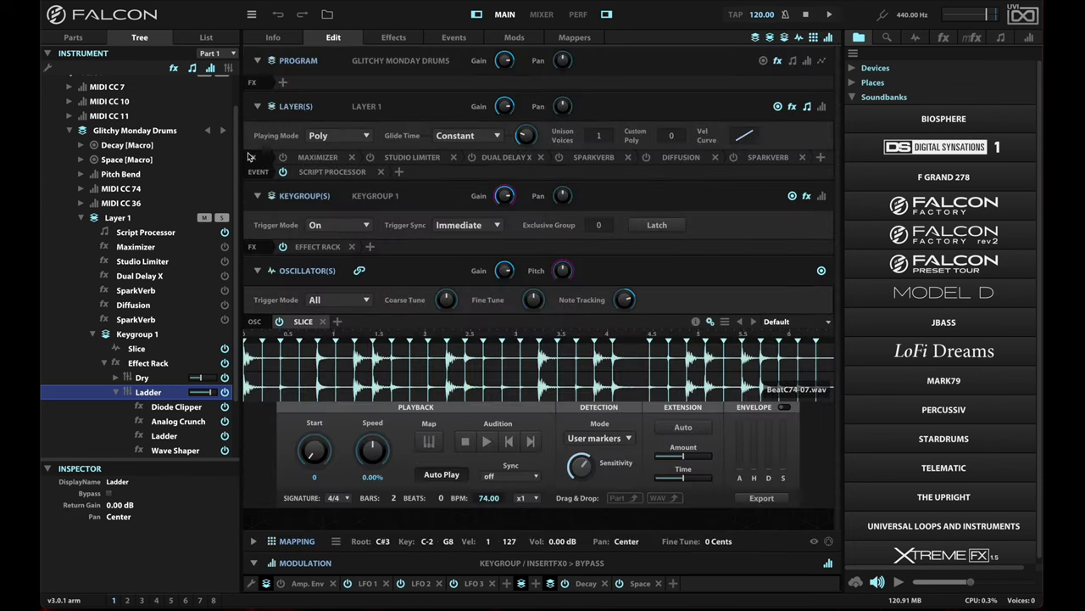
{"action": "left_click", "coordinate": [225, 261]}
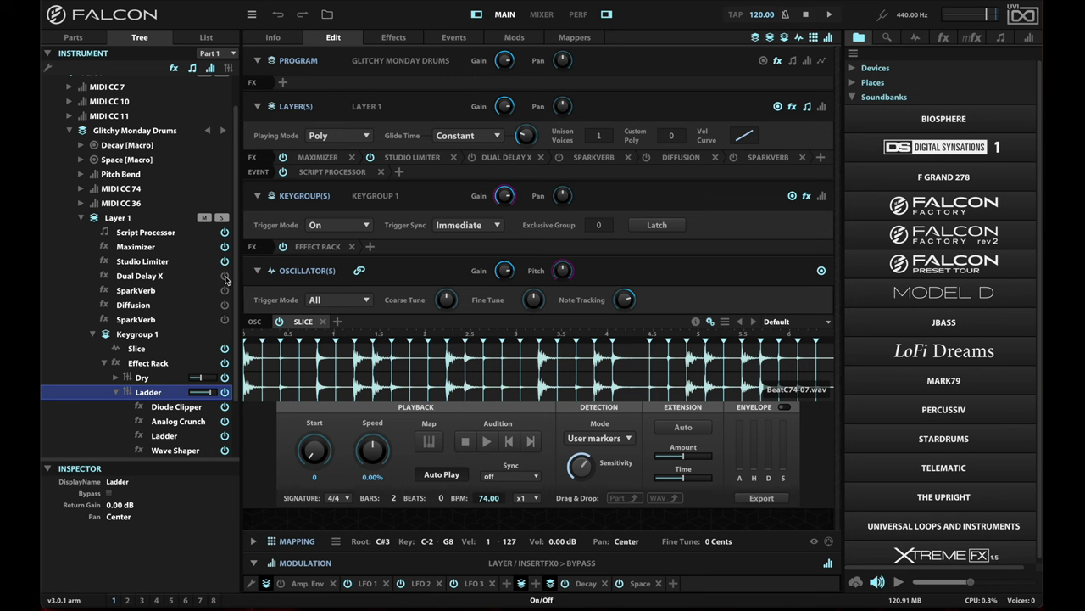
{"action": "left_click", "coordinate": [225, 277]}
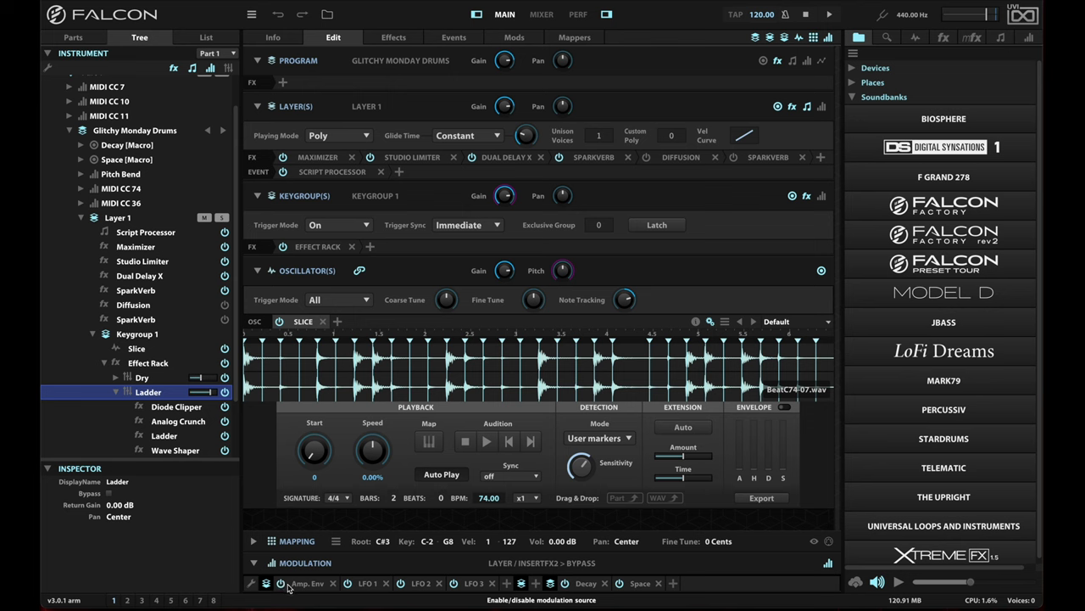
Check the Amp. Env modulation and MIDI CC 74 mapping, then show the Decay and Space macros.
{"action": "left_click", "coordinate": [307, 584]}
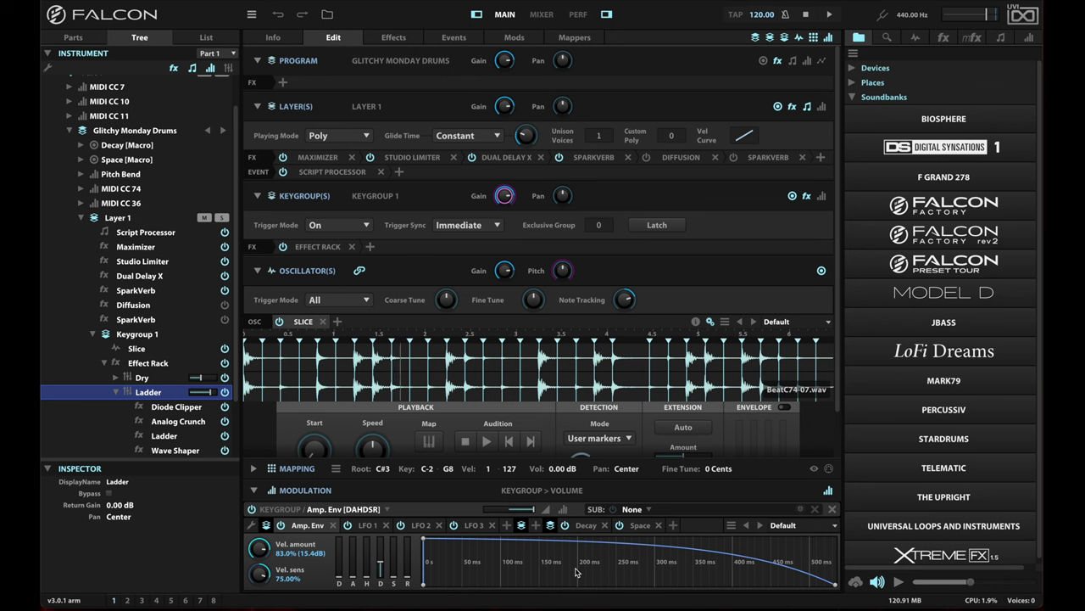
{"action": "left_click", "coordinate": [81, 188]}
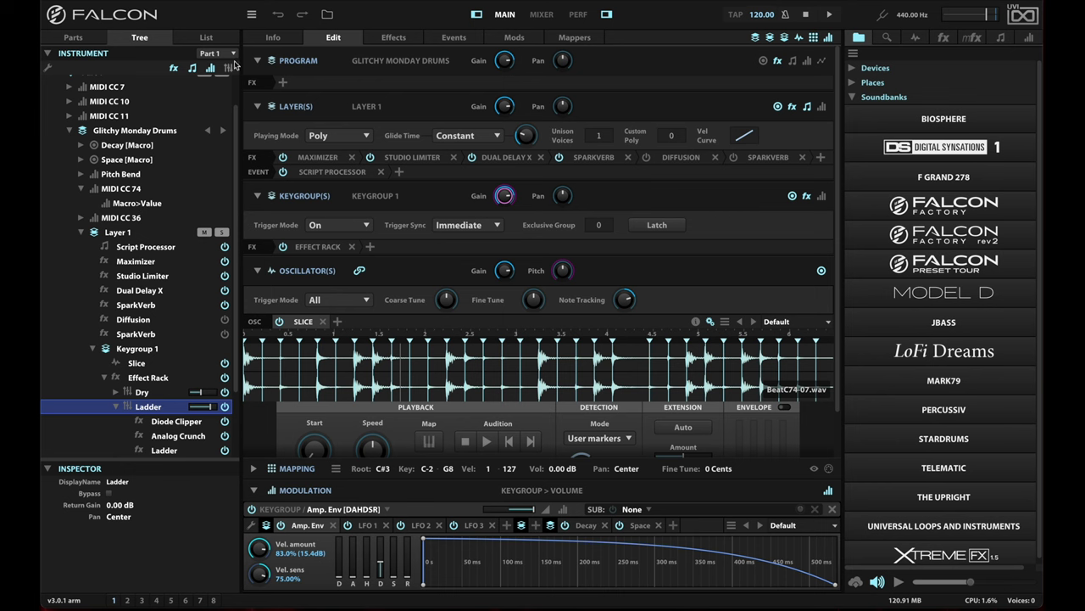
{"action": "left_click", "coordinate": [276, 37]}
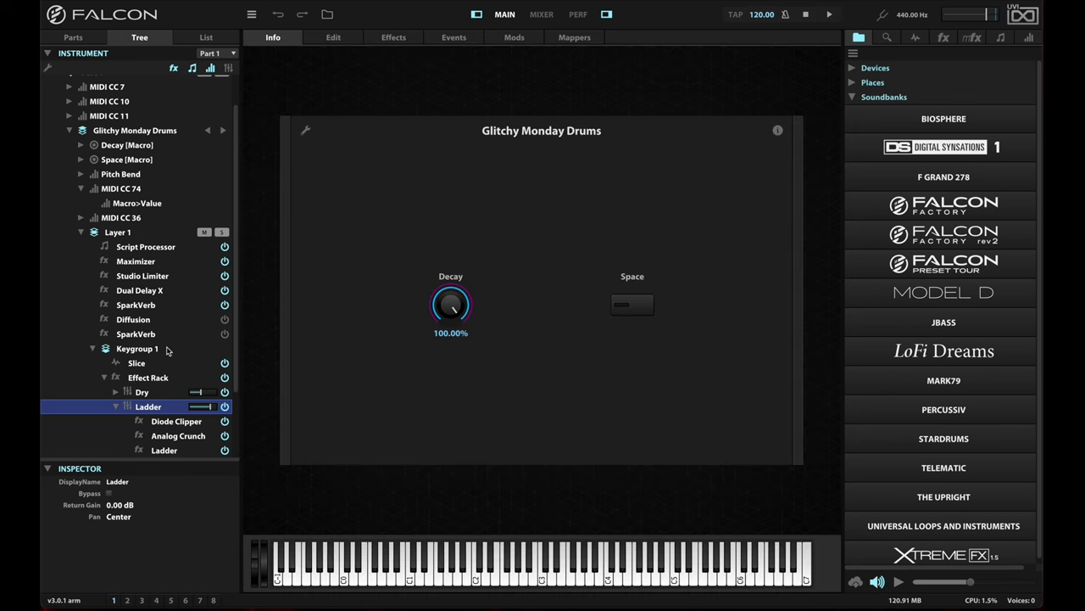
{"action": "scroll", "coordinate": [167, 351], "scroll_direction": "down", "scroll_amount": 3}
Reveal the Decay macro's DAHDSR Decay Time target, set Decay to 13.39%, and return to Edit.
{"action": "scroll", "coordinate": [167, 351], "scroll_direction": "up", "scroll_amount": 4}
{"action": "scroll", "coordinate": [167, 351], "scroll_direction": "up", "scroll_amount": 1}
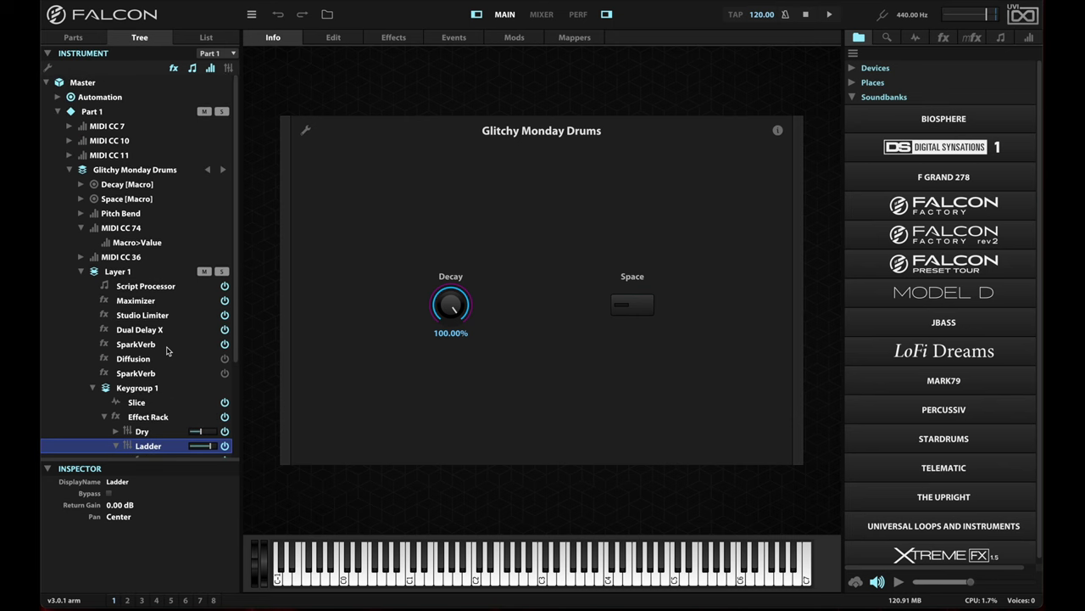
{"action": "left_click", "coordinate": [82, 185]}
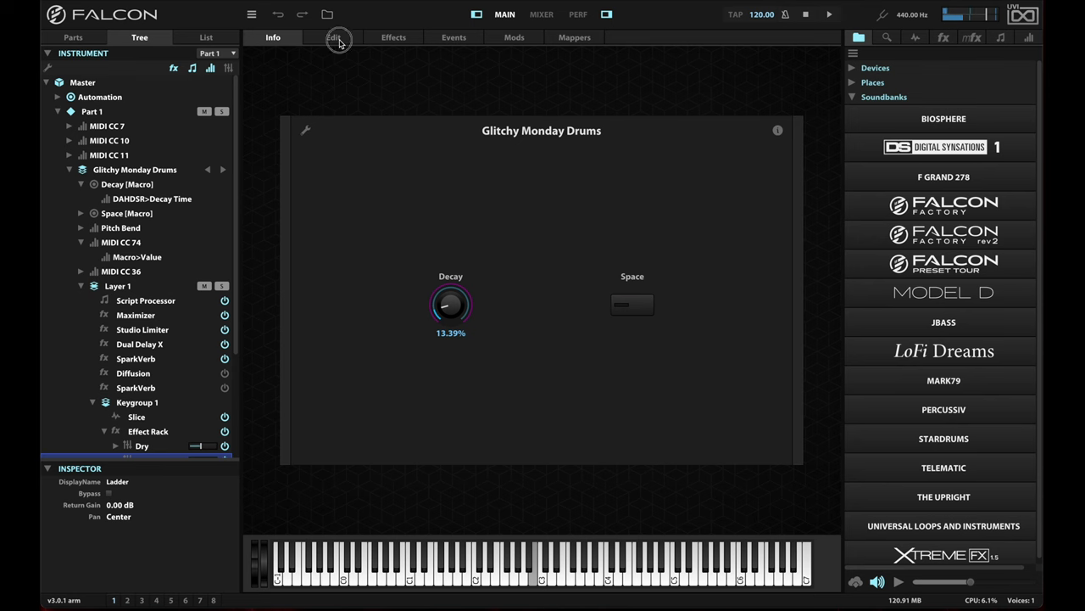
{"action": "left_click", "coordinate": [338, 40]}
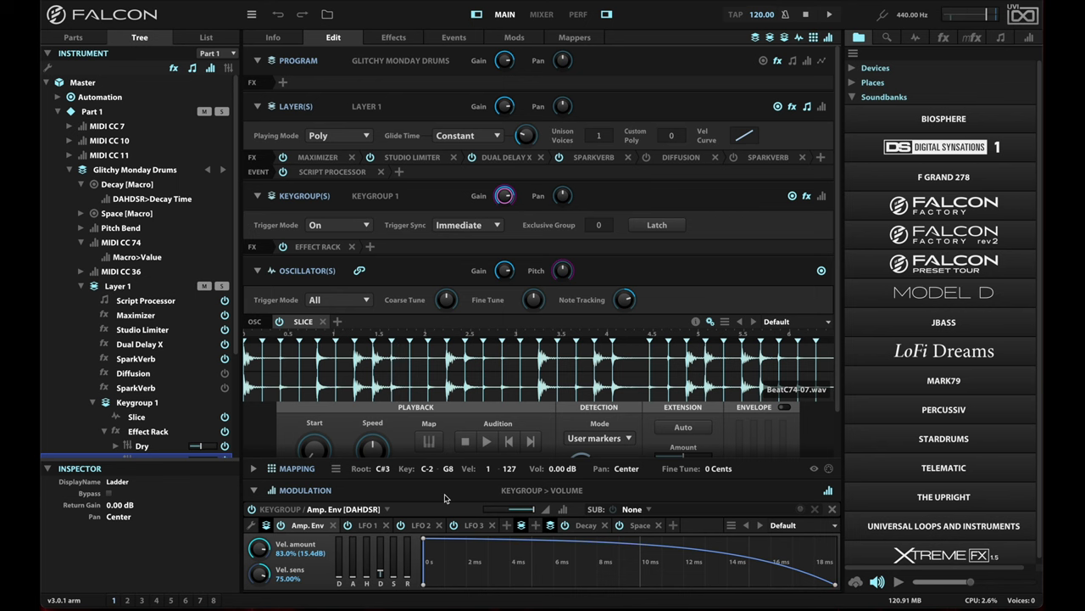
Return to the macro page and toggle the Space macro, with Decay at 18.90%.
{"action": "left_click", "coordinate": [291, 39]}
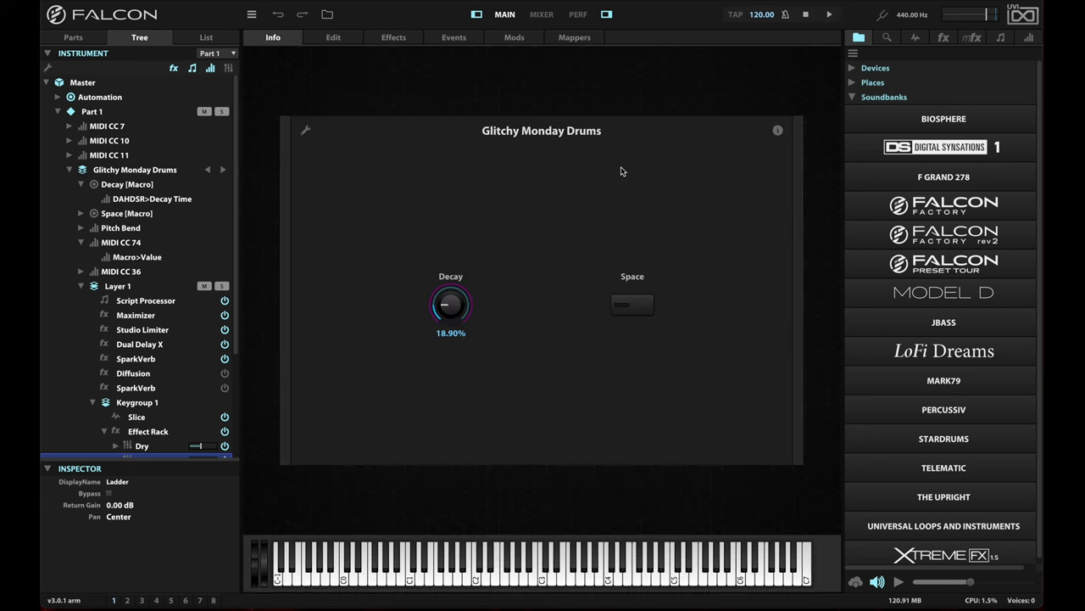
{"action": "left_click", "coordinate": [636, 309]}
Return to the Edit page and reopen Layer 1's Slice Remixer script with its step lanes.
{"action": "left_click", "coordinate": [340, 38]}
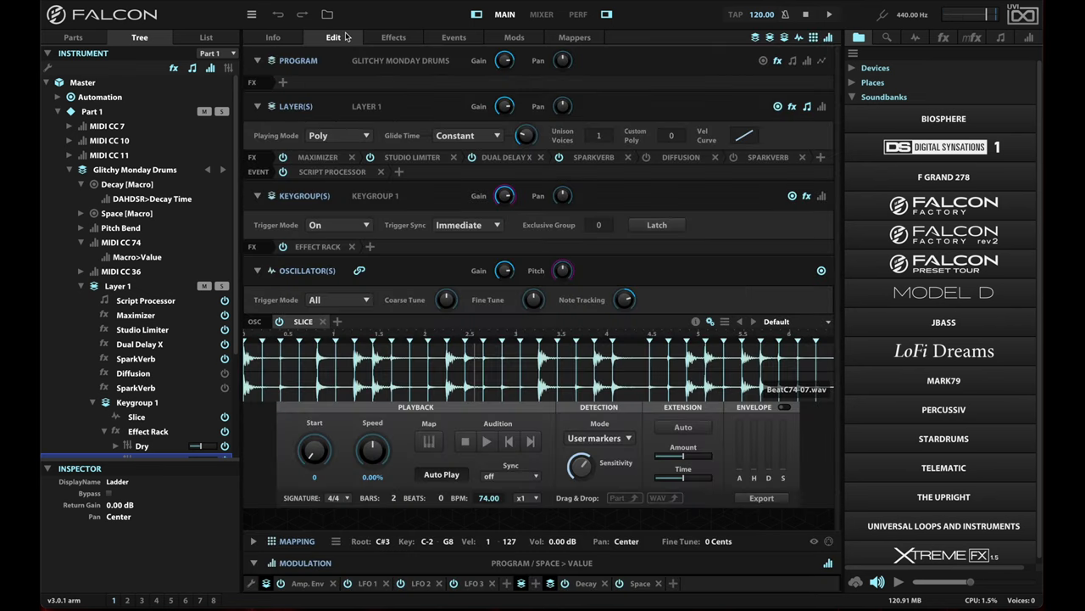
{"action": "left_click", "coordinate": [323, 172]}
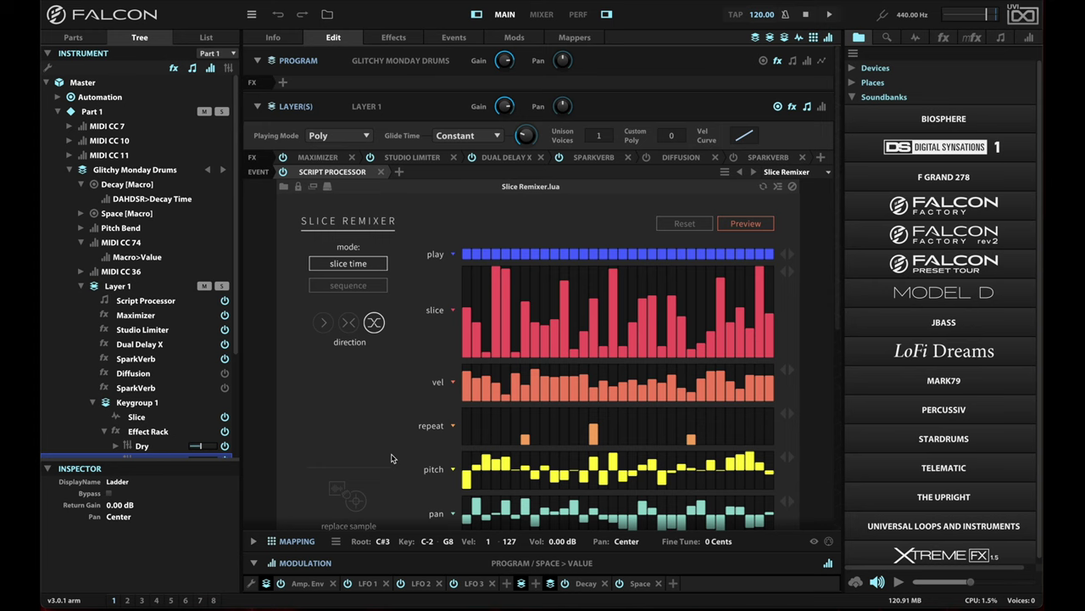
{"action": "scroll", "coordinate": [395, 453], "scroll_direction": "down", "scroll_amount": 1}
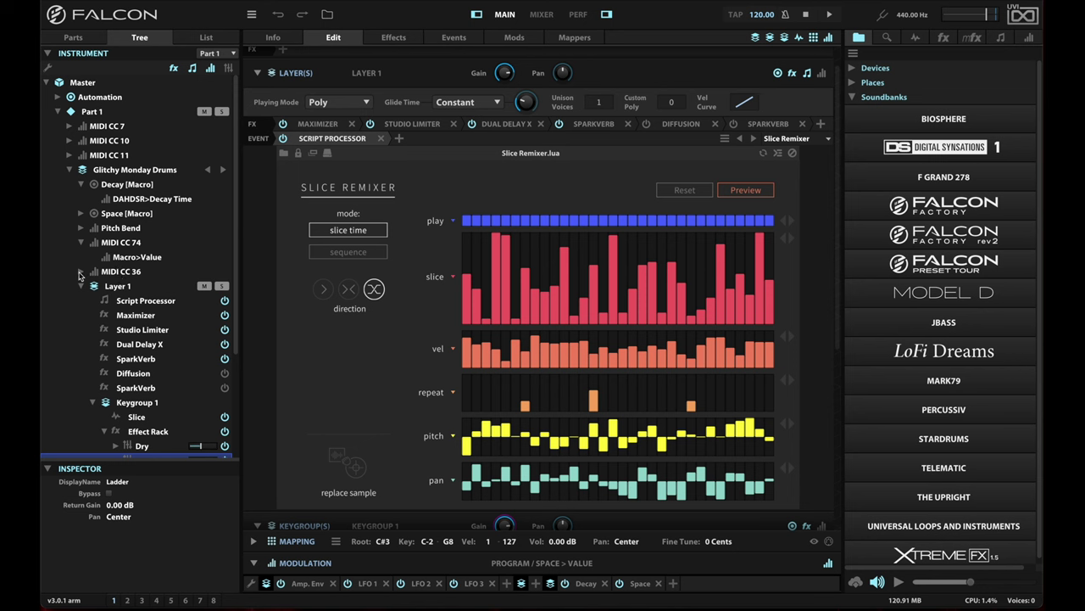
Expand MIDI CC 36 to show its sliceMenu, pitchMenu and panMenu mappings.
{"action": "left_click", "coordinate": [81, 271]}
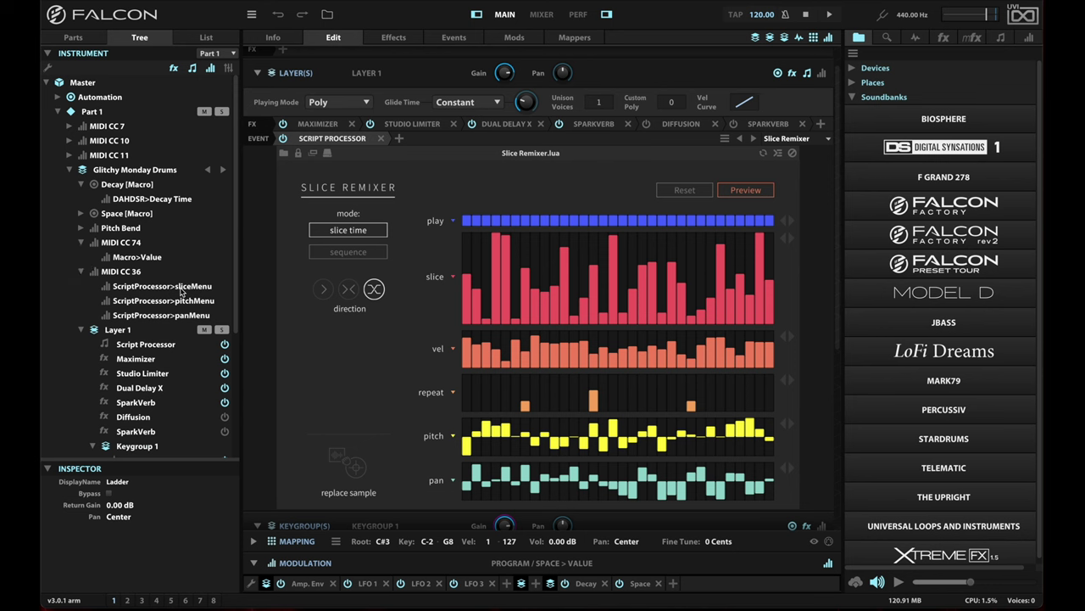